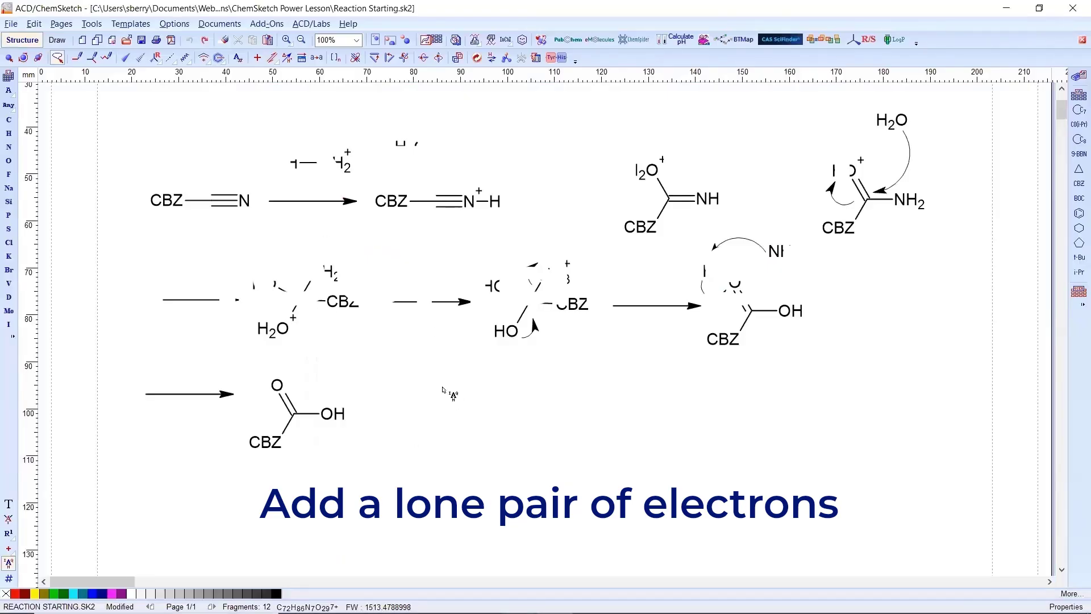
# Step: Add a lone pair to the nitrogen of the first CBZ nitrile by setting its Charge atomic property to the vertical two-dot option
pyautogui.click(8, 58)
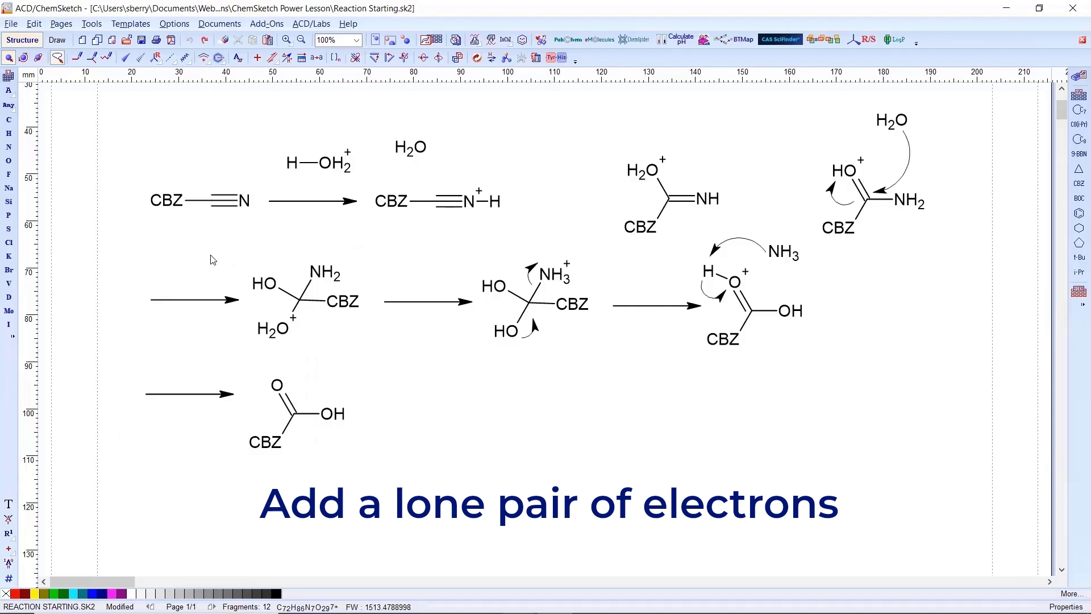
pyautogui.click(247, 209)
pyautogui.click(9, 564)
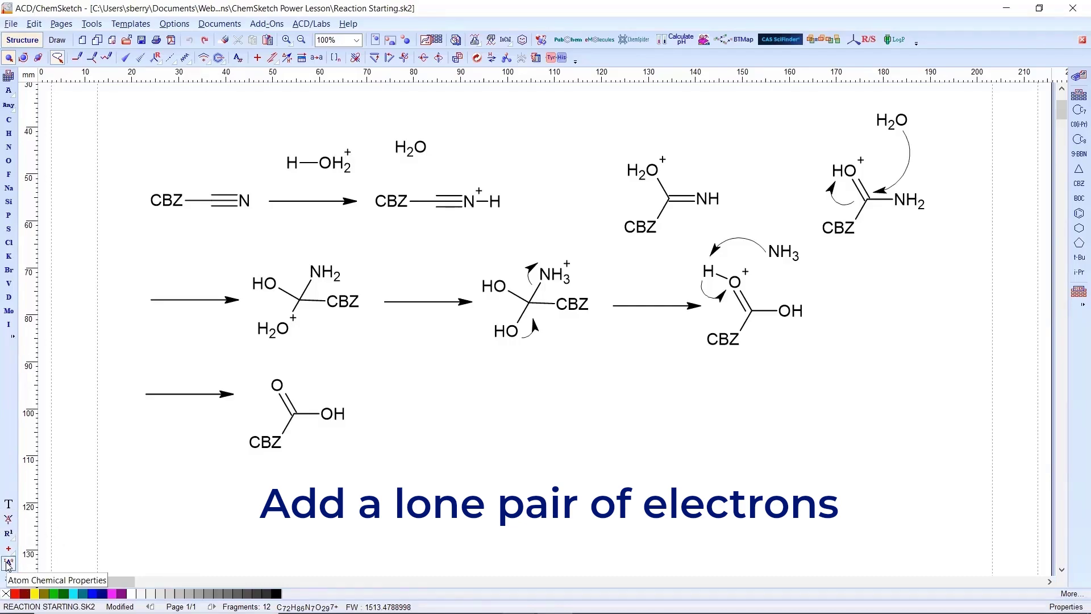
pyautogui.click(8, 564)
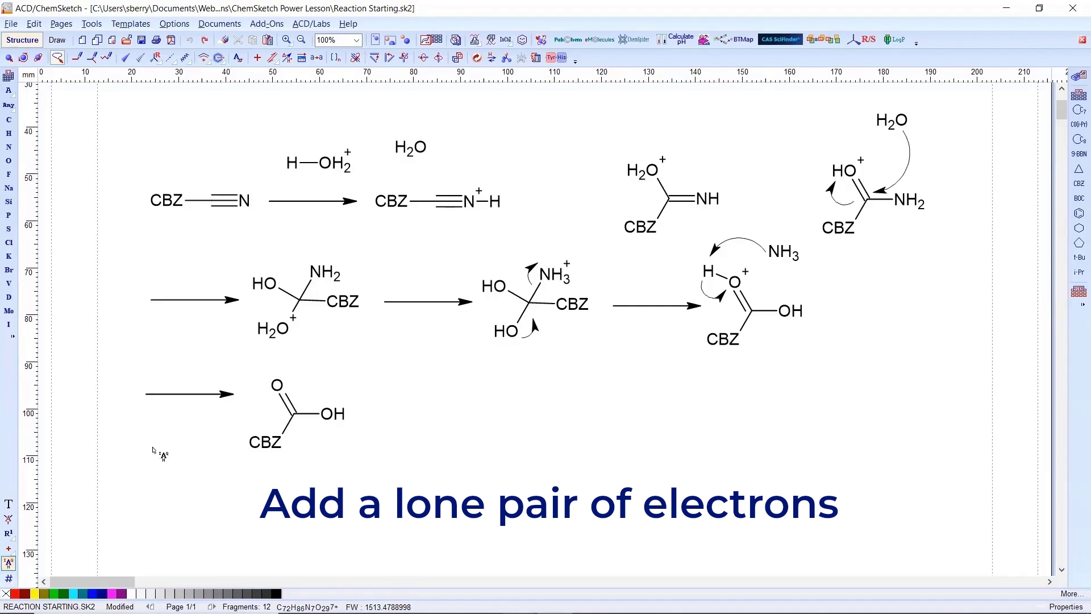
pyautogui.click(244, 202)
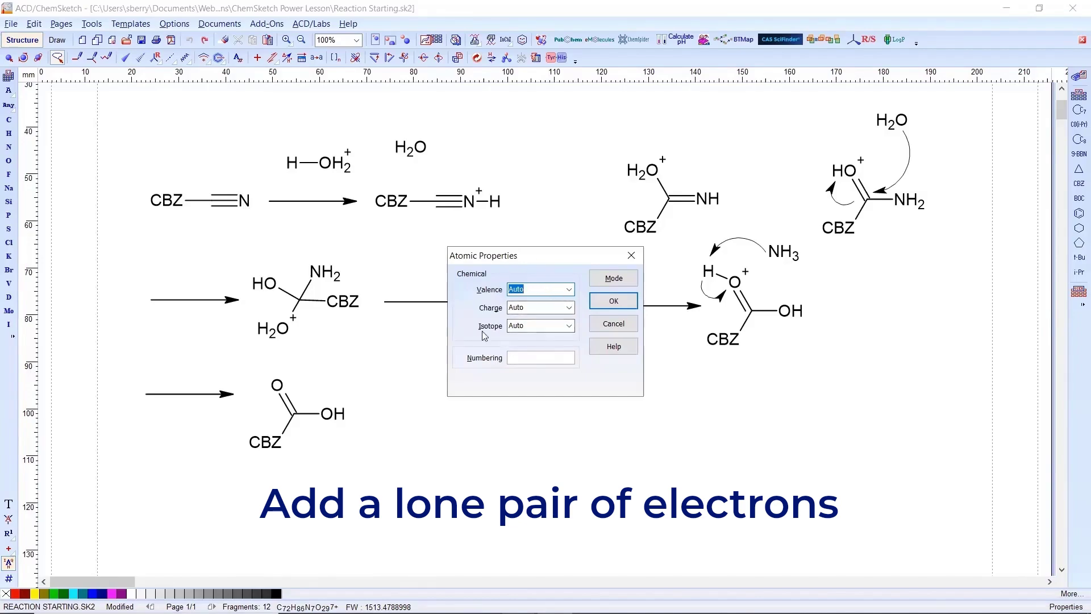
pyautogui.click(539, 327)
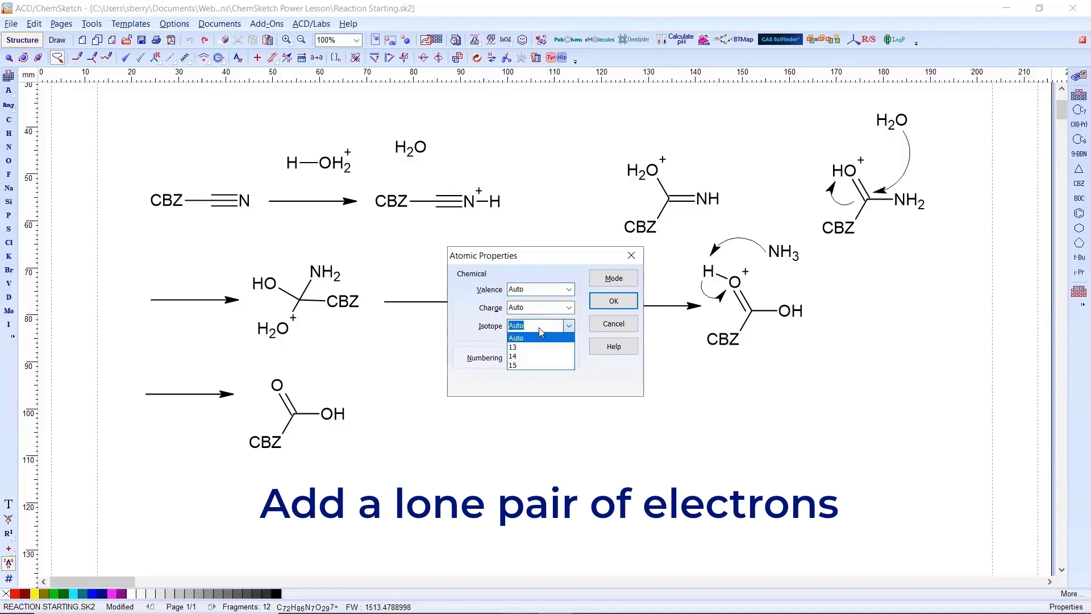
pyautogui.click(536, 336)
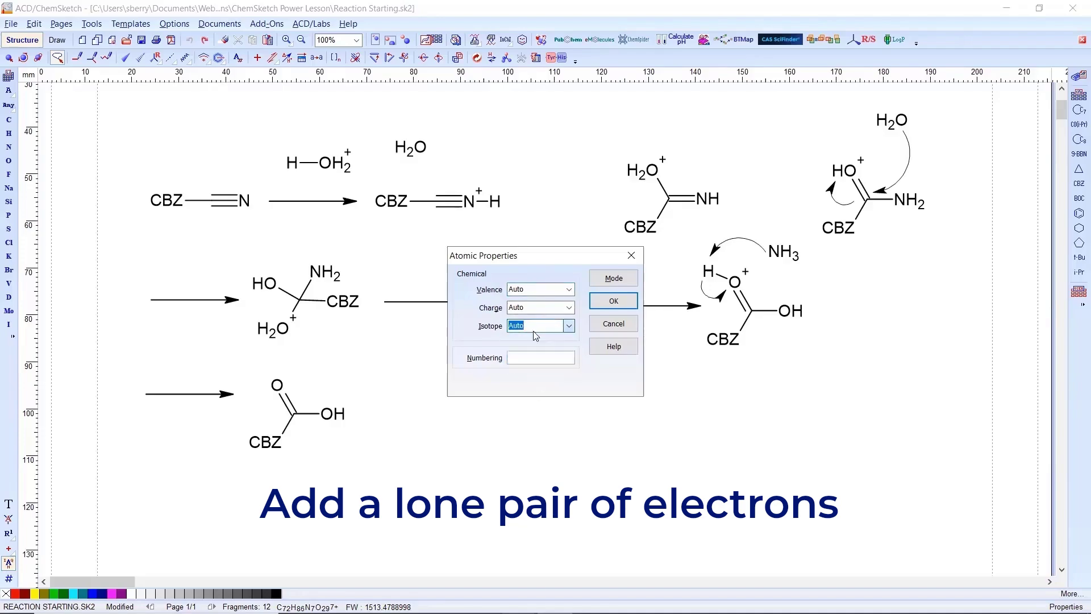
pyautogui.click(568, 307)
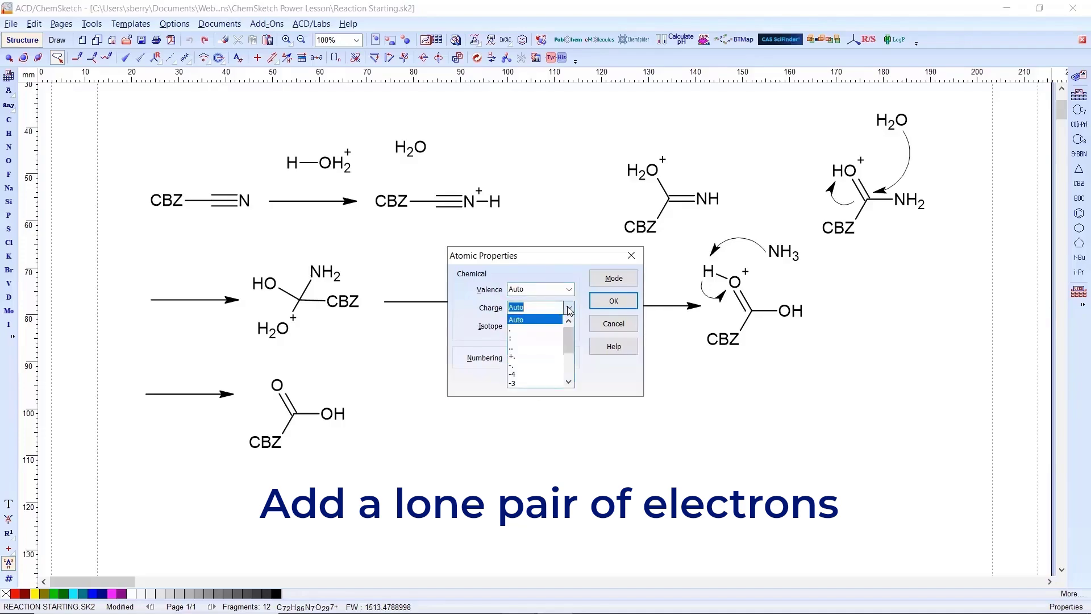
pyautogui.click(513, 341)
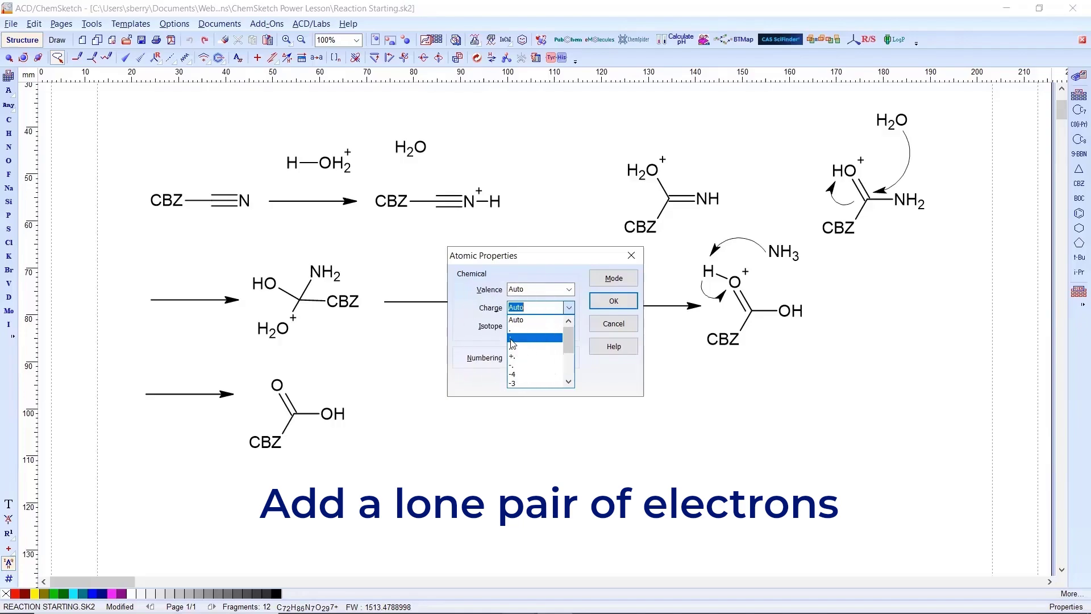
pyautogui.click(513, 343)
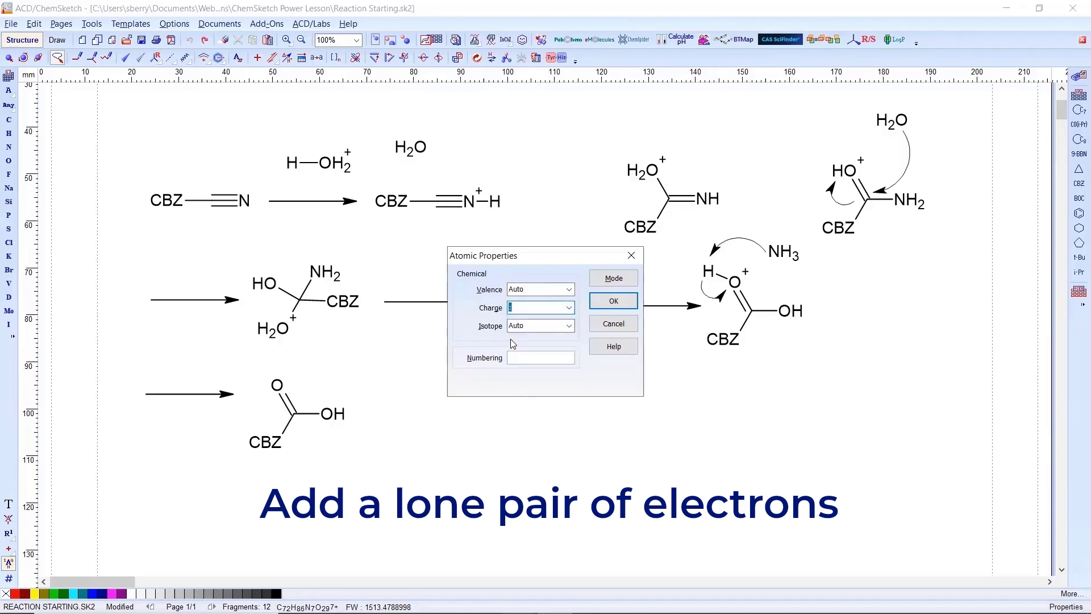
pyautogui.click(615, 302)
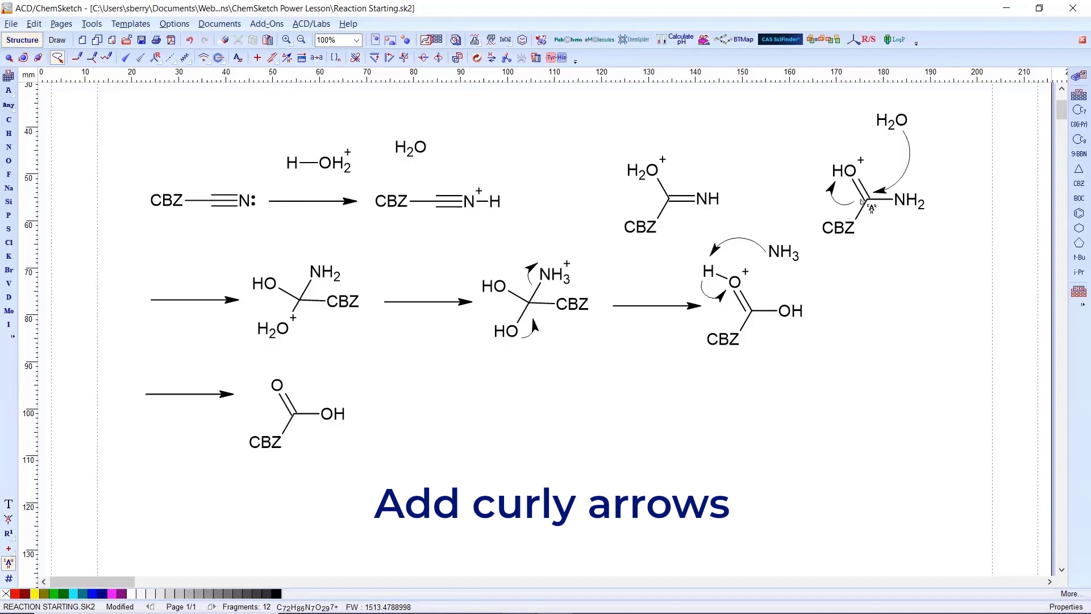
# Step: Set up the 90-degree arc drawing tool with an arrowhead for making curly arrows
pyautogui.click(56, 40)
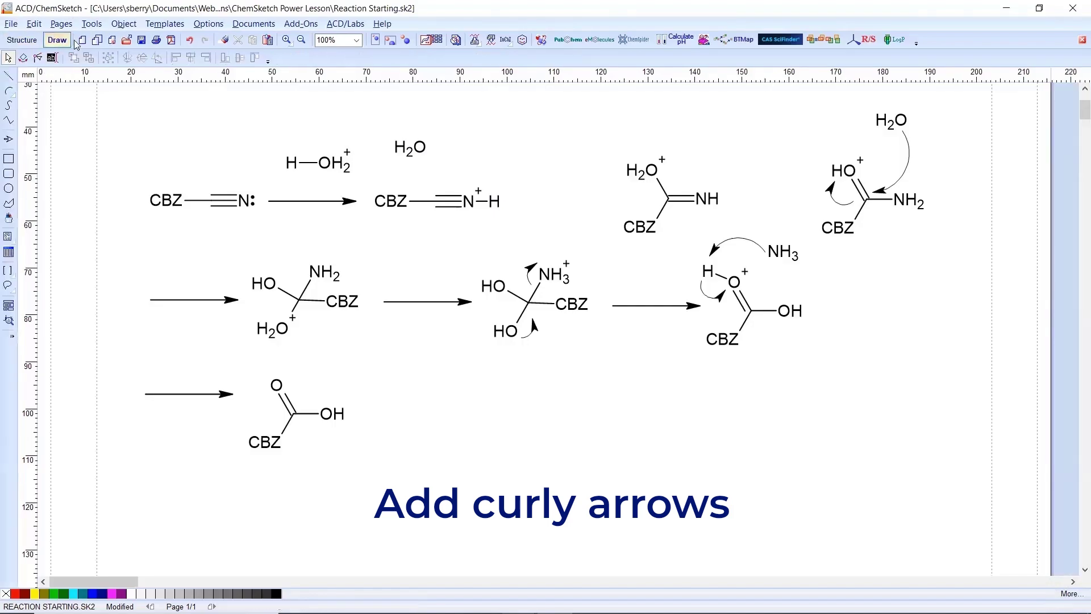
pyautogui.click(14, 97)
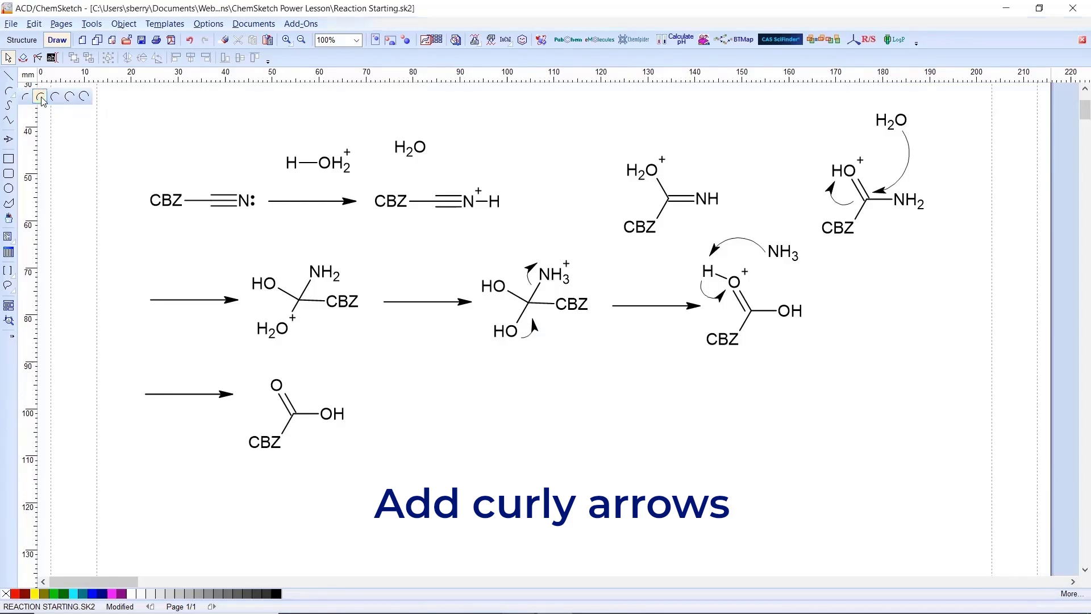
pyautogui.click(41, 99)
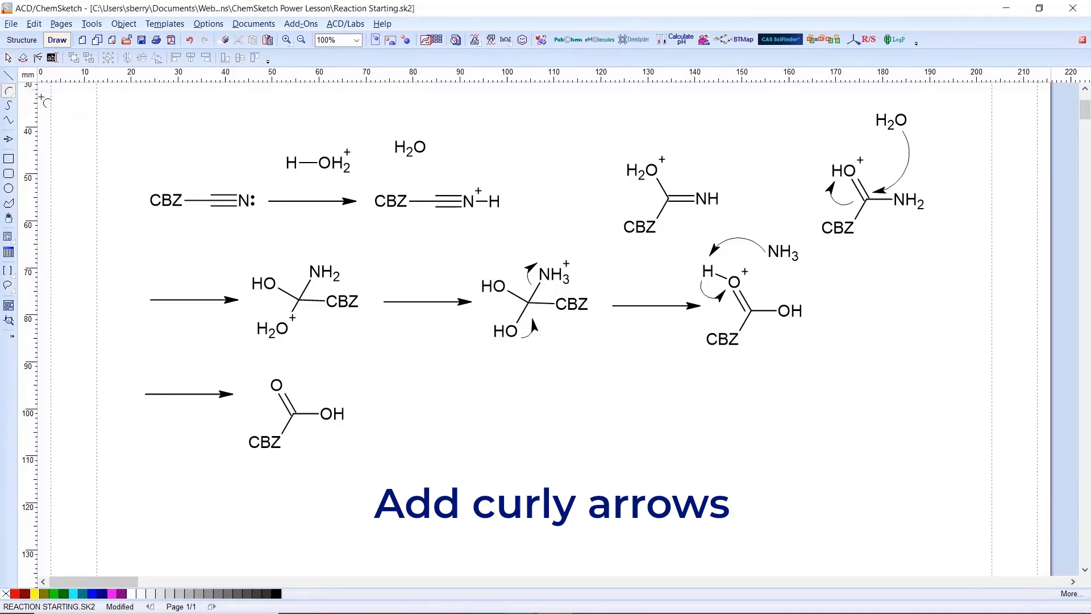
pyautogui.click(11, 141)
pyautogui.moveTo(250, 199); pyautogui.dragTo(307, 156)
pyautogui.hotkey('ctrl', 'z')
pyautogui.moveTo(254, 200); pyautogui.dragTo(281, 165)
pyautogui.hotkey('ctrl', 'z')
pyautogui.hotkey('ctrl', 'z')
pyautogui.moveTo(254, 200); pyautogui.dragTo(284, 202)
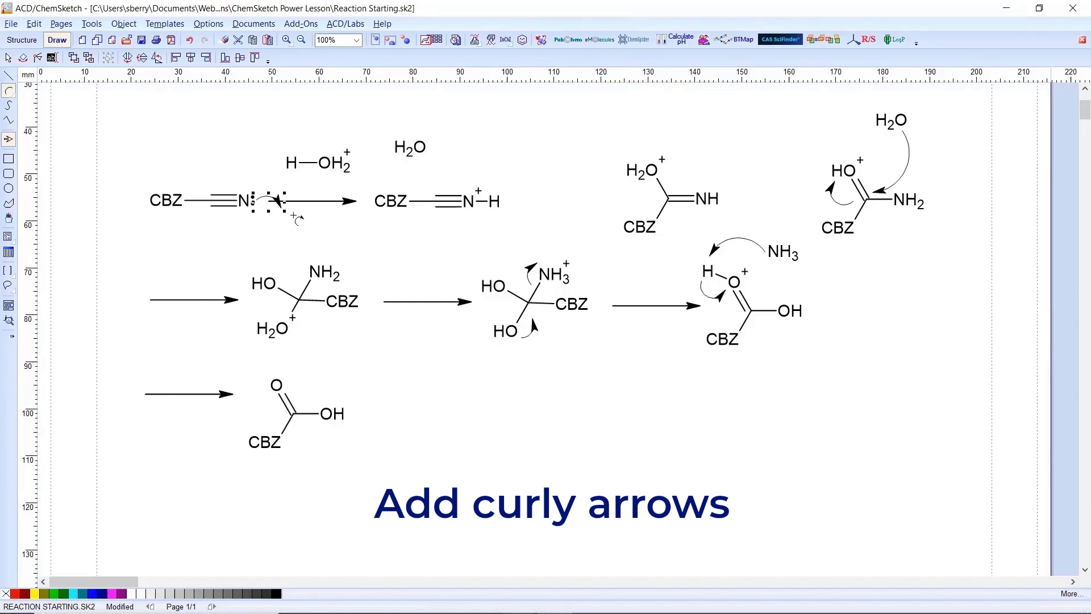
pyautogui.hotkey('ctrl', 'z')
# Step: Draw a curly arrow from the nitrile nitrogen's lone pair to the hydrogen of the H–OH2+ above it
pyautogui.moveTo(257, 199); pyautogui.dragTo(280, 161)
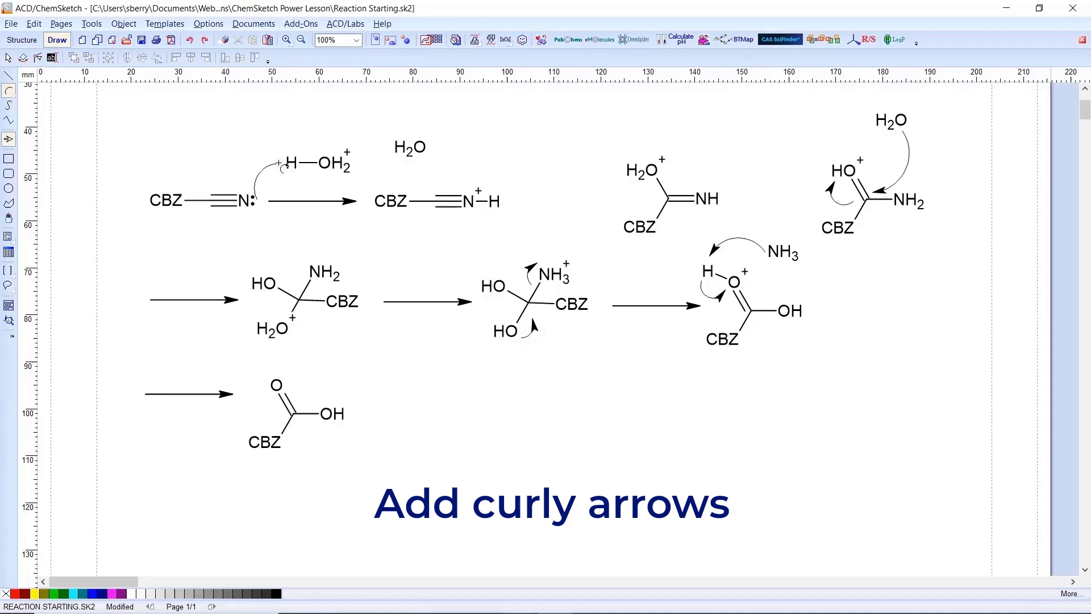
pyautogui.moveTo(279, 162); pyautogui.dragTo(279, 163)
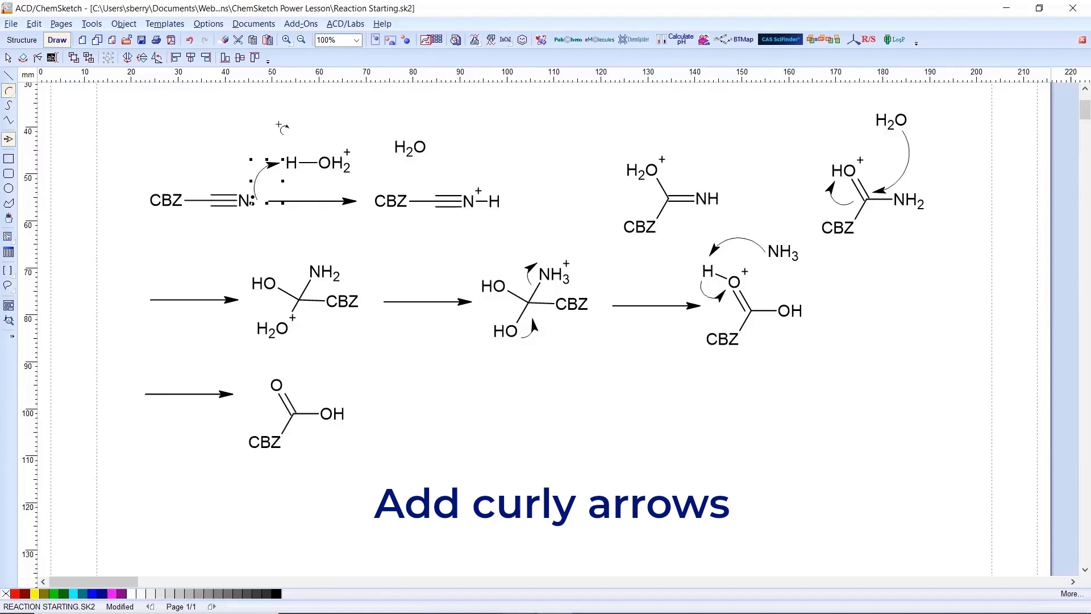
# Step: Draw a wider curly arrow arching from the H–O bond of H–OH2+ over to its positively charged OH2 group
pyautogui.click(11, 98)
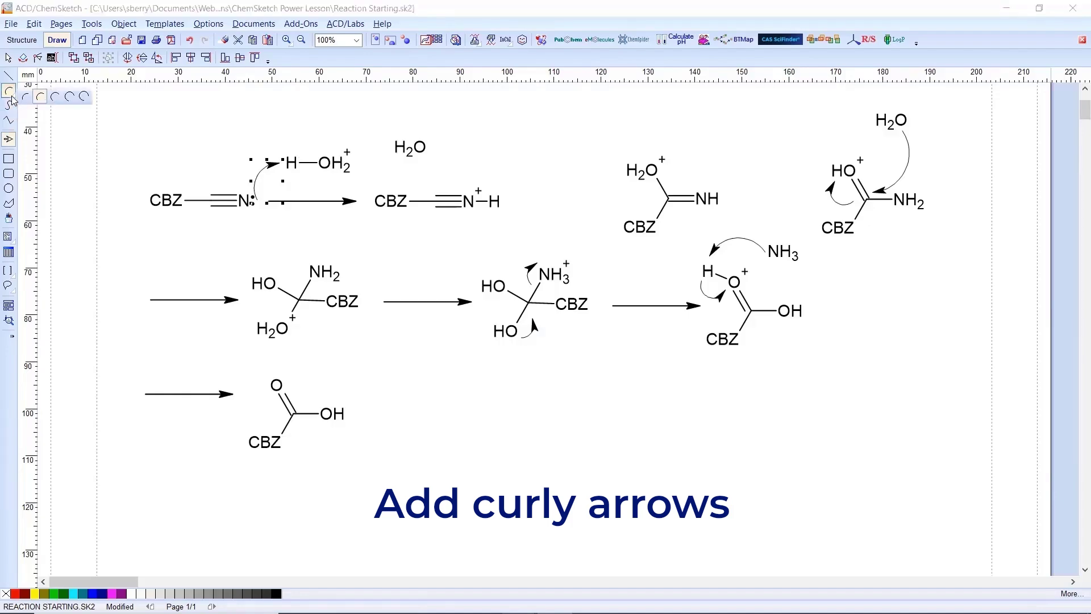
pyautogui.click(69, 98)
pyautogui.moveTo(306, 154); pyautogui.dragTo(335, 145)
pyautogui.hotkey('ctrl', 'z')
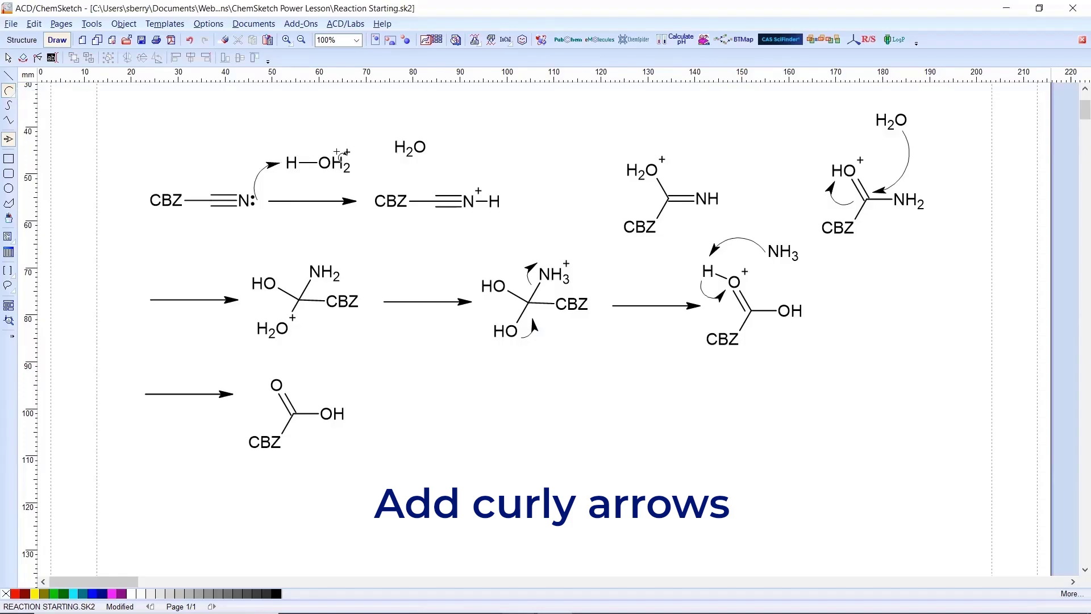
pyautogui.click(341, 152)
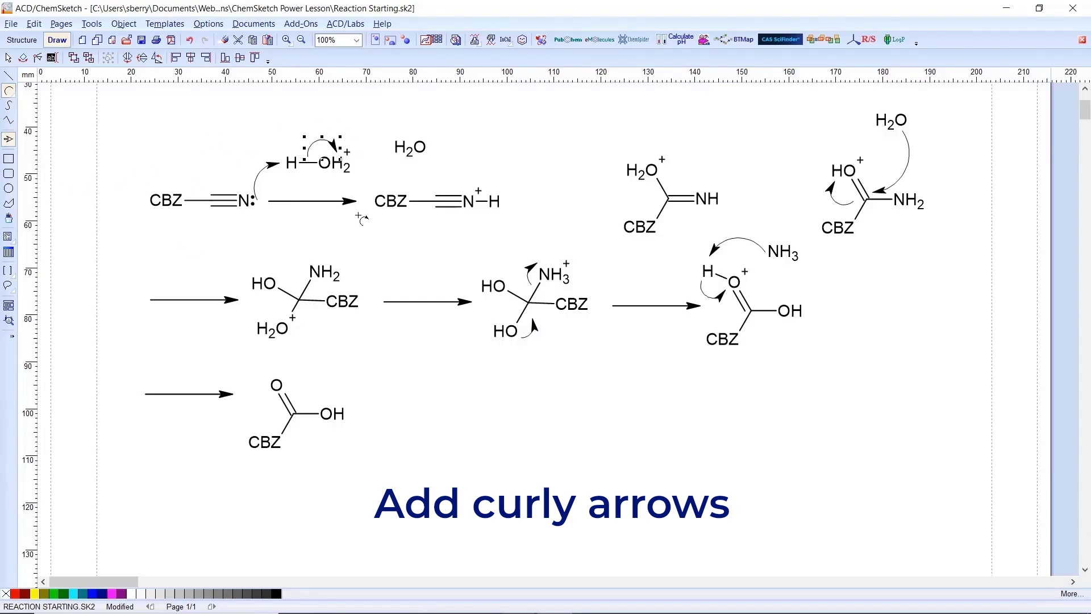
pyautogui.click(9, 92)
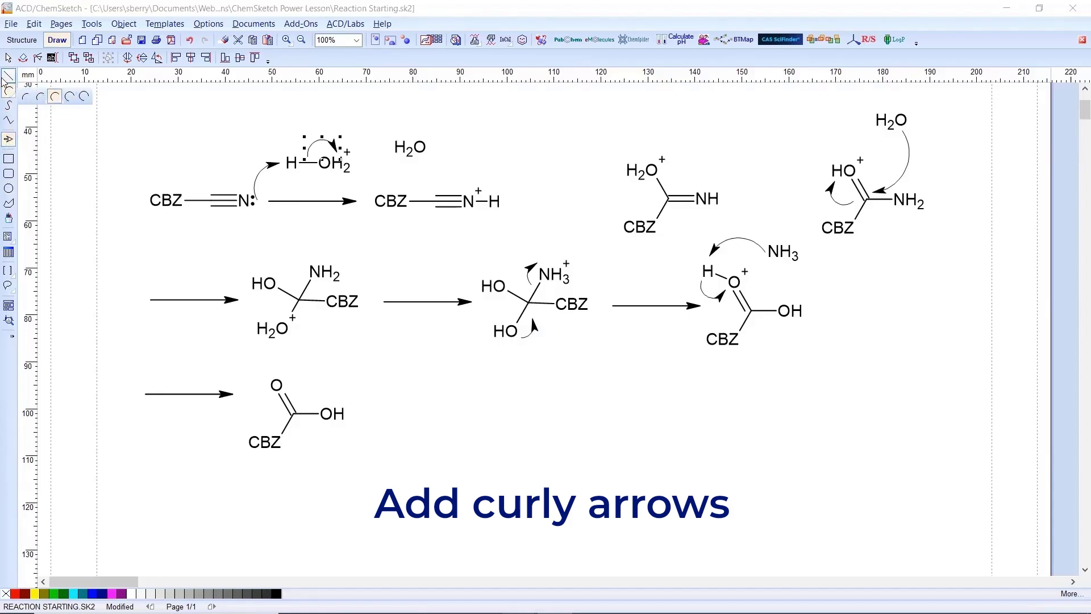
pyautogui.click(7, 57)
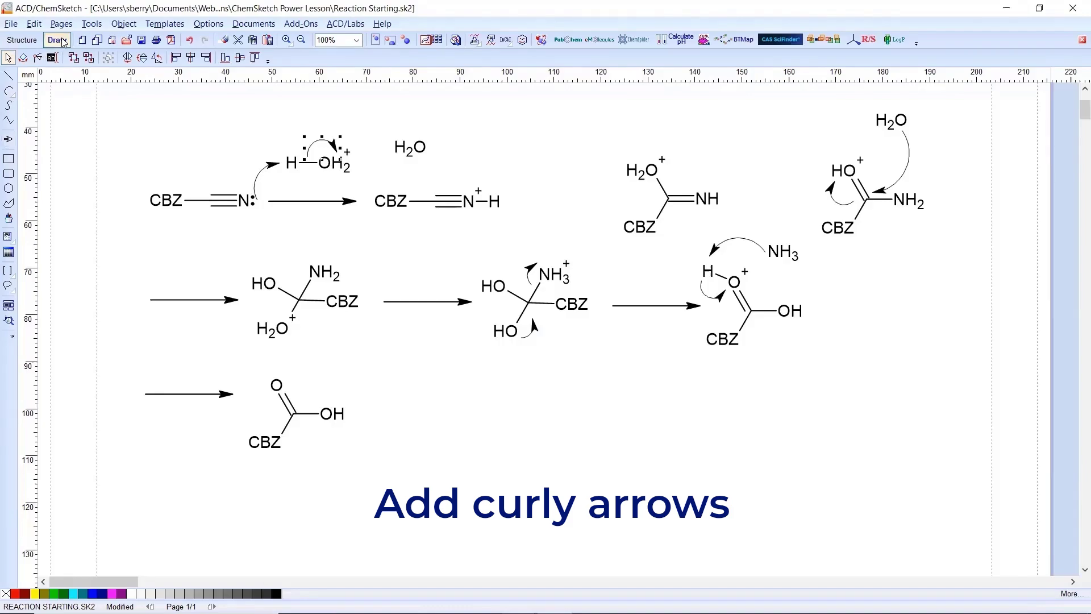
# Step: Draw a horizontal single-headed reaction arrow about 18 mm long between the protonated nitrile and the H2O+ imine intermediate
pyautogui.click(22, 40)
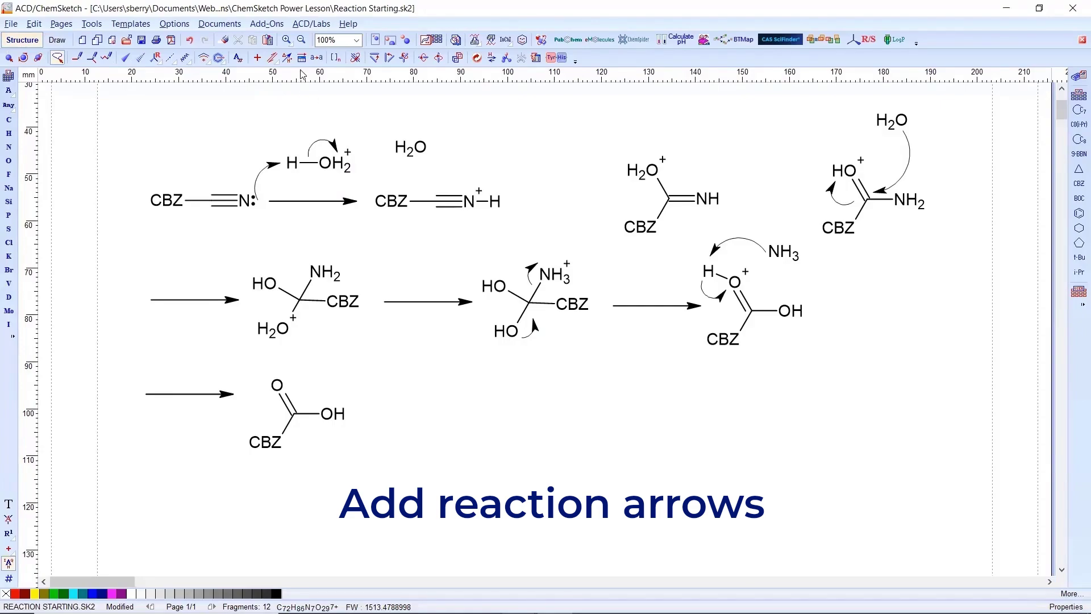
pyautogui.click(273, 60)
pyautogui.moveTo(280, 68)
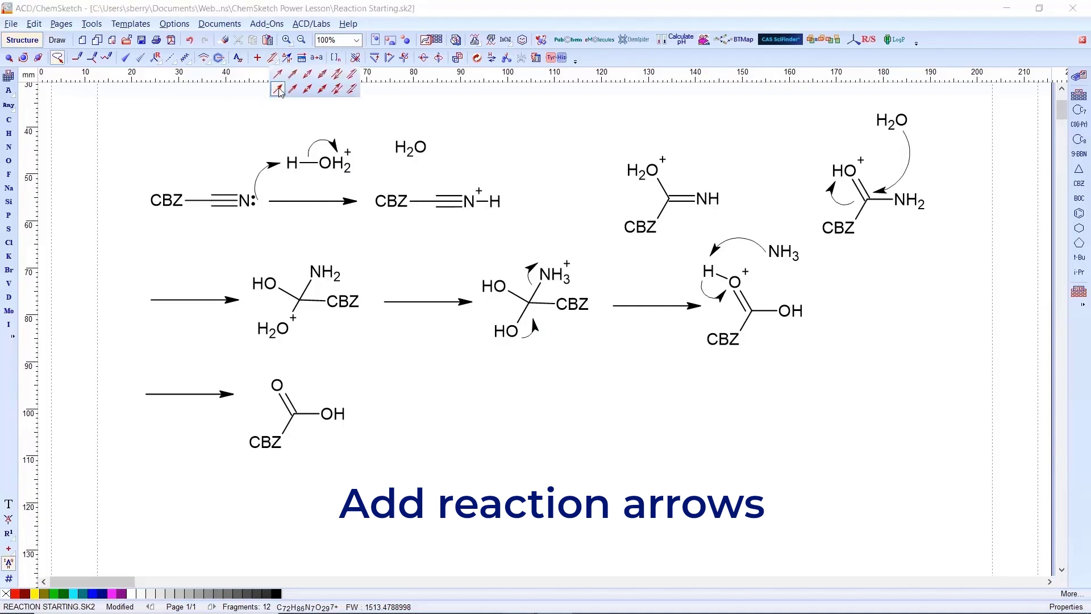
pyautogui.click(278, 90)
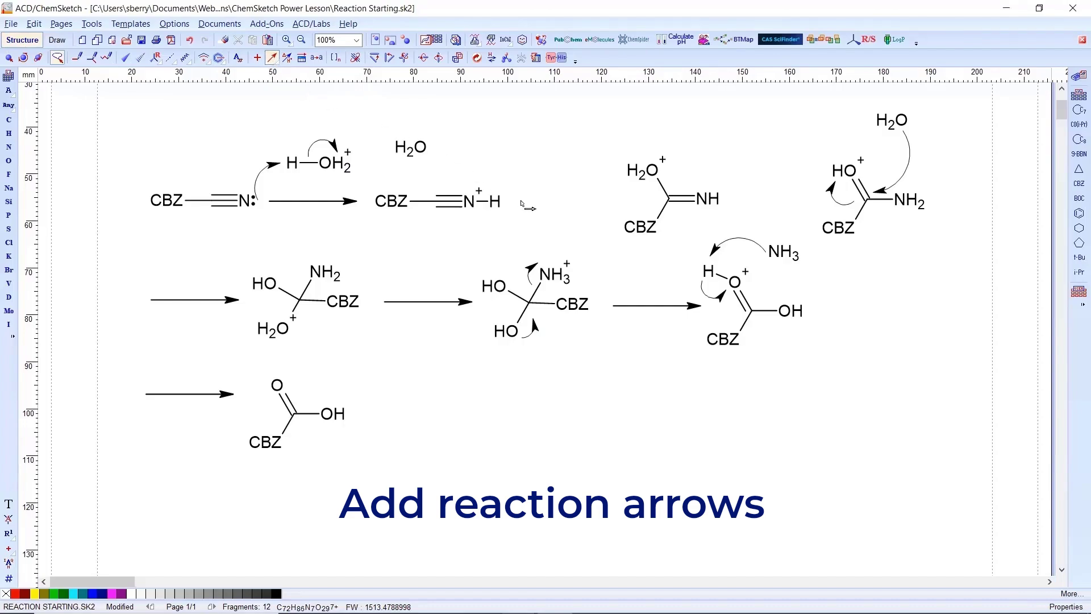
pyautogui.moveTo(513, 205); pyautogui.dragTo(606, 186)
pyautogui.moveTo(605, 185)
pyautogui.mouseDown()
pyautogui.moveTo(597, 152)
pyautogui.moveTo(539, 126)
pyautogui.moveTo(596, 134)
pyautogui.moveTo(614, 201)
pyautogui.moveTo(495, 120)
pyautogui.moveTo(578, 136)
pyautogui.moveTo(625, 189)
pyautogui.moveTo(498, 188)
pyautogui.moveTo(580, 188)
pyautogui.moveTo(590, 167)
pyautogui.moveTo(614, 223)
pyautogui.moveTo(610, 187)
pyautogui.moveTo(514, 119)
pyautogui.moveTo(608, 175)
pyautogui.moveTo(612, 195)
pyautogui.moveTo(595, 197)
pyautogui.mouseUp()
pyautogui.moveTo(594, 198); pyautogui.dragTo(595, 199)
# Step: Draw an equilibrium arrow about 16 mm long between the H2O+ imine and the HO+ amine intermediate
pyautogui.click(272, 57)
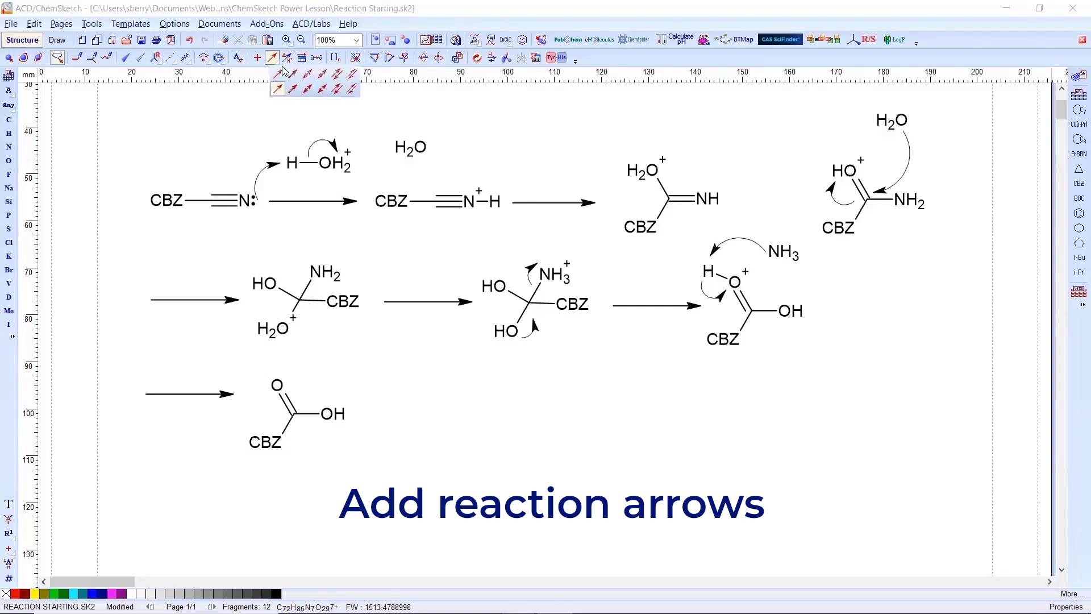
pyautogui.click(337, 89)
pyautogui.moveTo(733, 201); pyautogui.dragTo(806, 203)
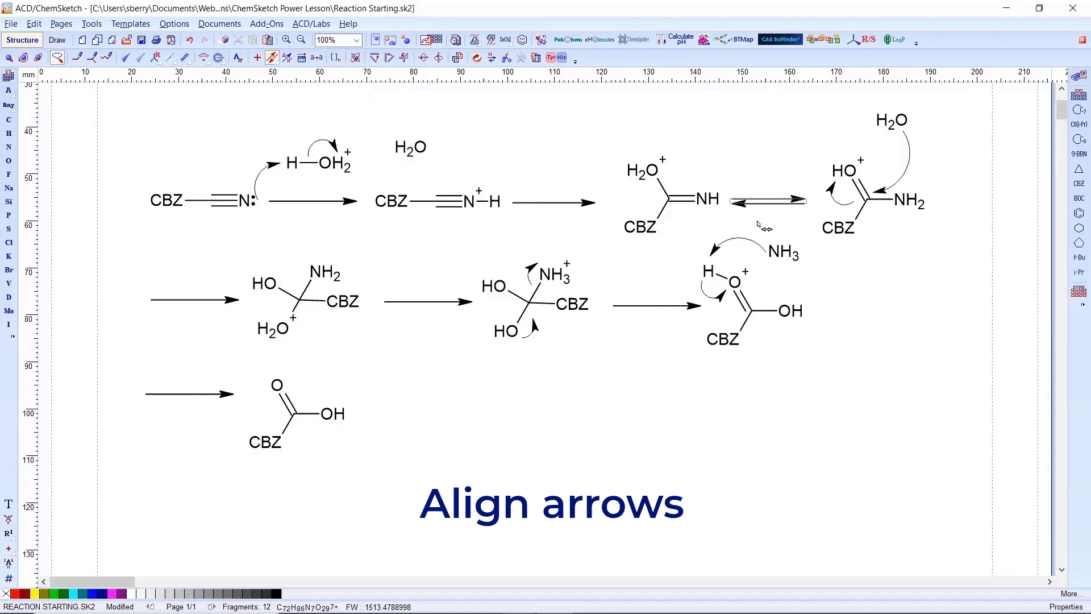
# Step: Align the three straight reaction arrows in the first row of the scheme along their common horizontal centre line
pyautogui.click(9, 58)
pyautogui.click(325, 203)
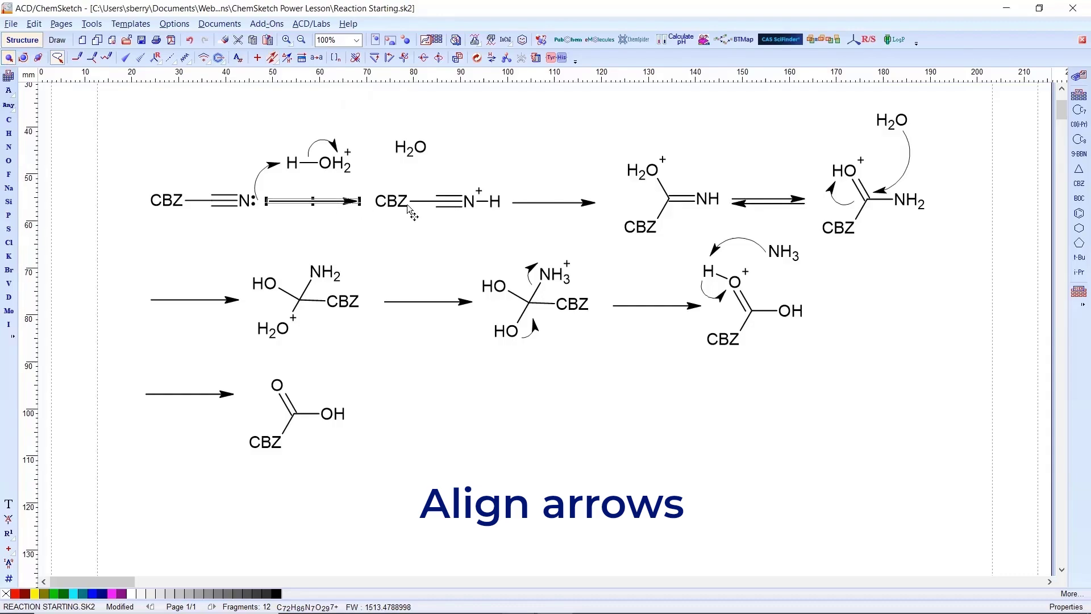
pyautogui.keyDown('shift'); pyautogui.click(540, 203); pyautogui.keyUp('shift')
pyautogui.keyDown('shift'); pyautogui.click(748, 203); pyautogui.keyUp('shift')
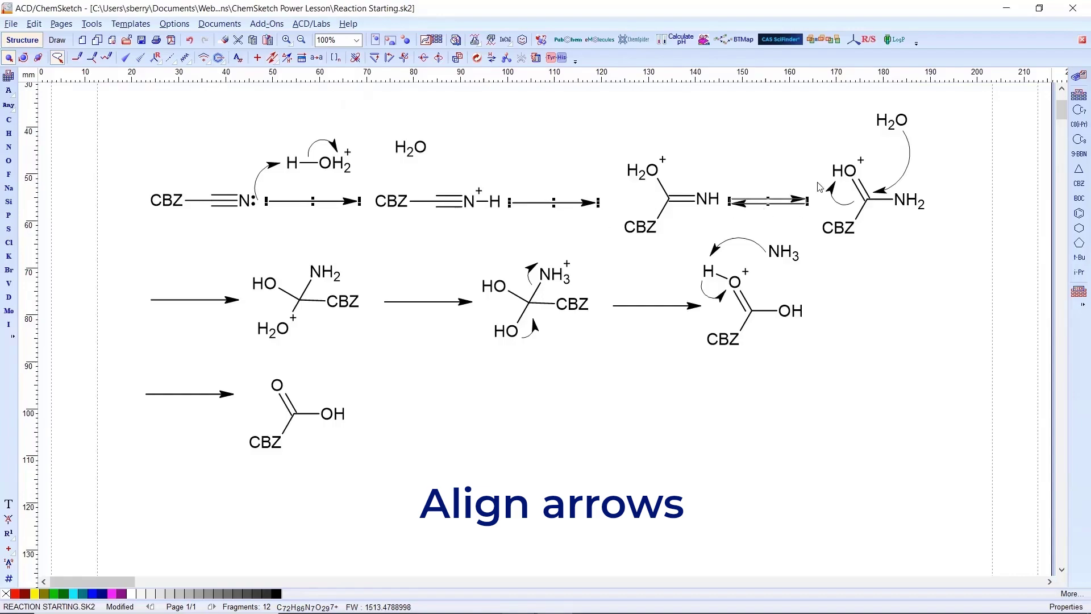
pyautogui.click(52, 44)
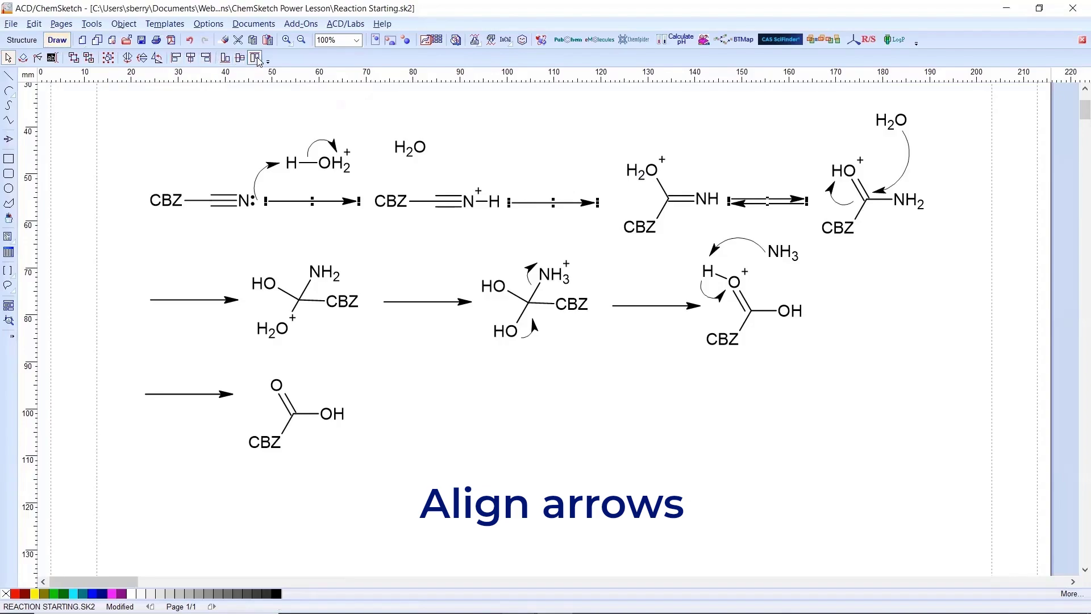
pyautogui.click(177, 58)
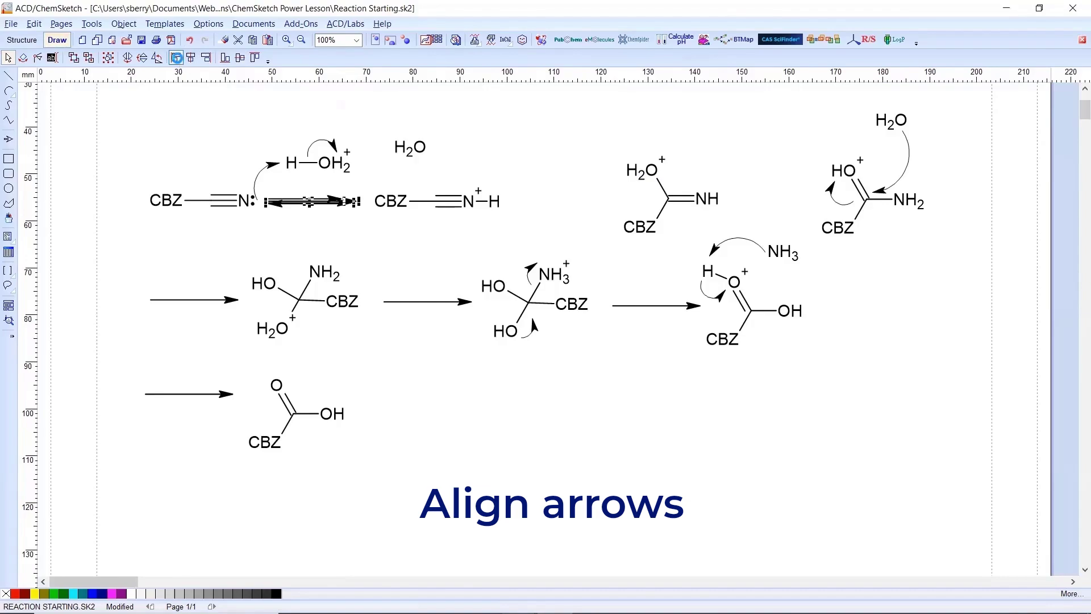
pyautogui.hotkey('ctrl', 'z')
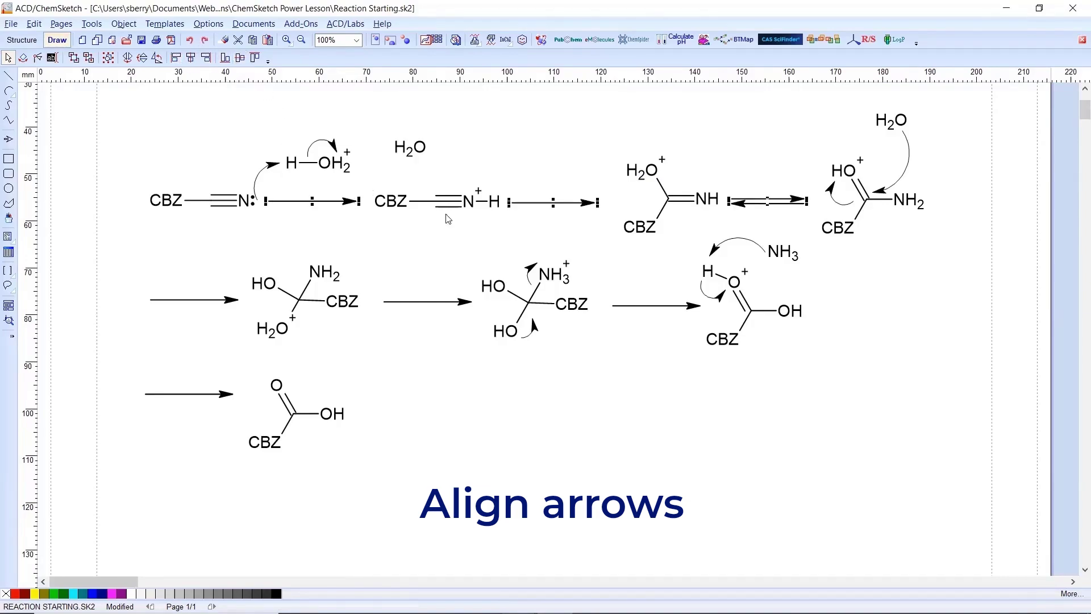
pyautogui.click(241, 58)
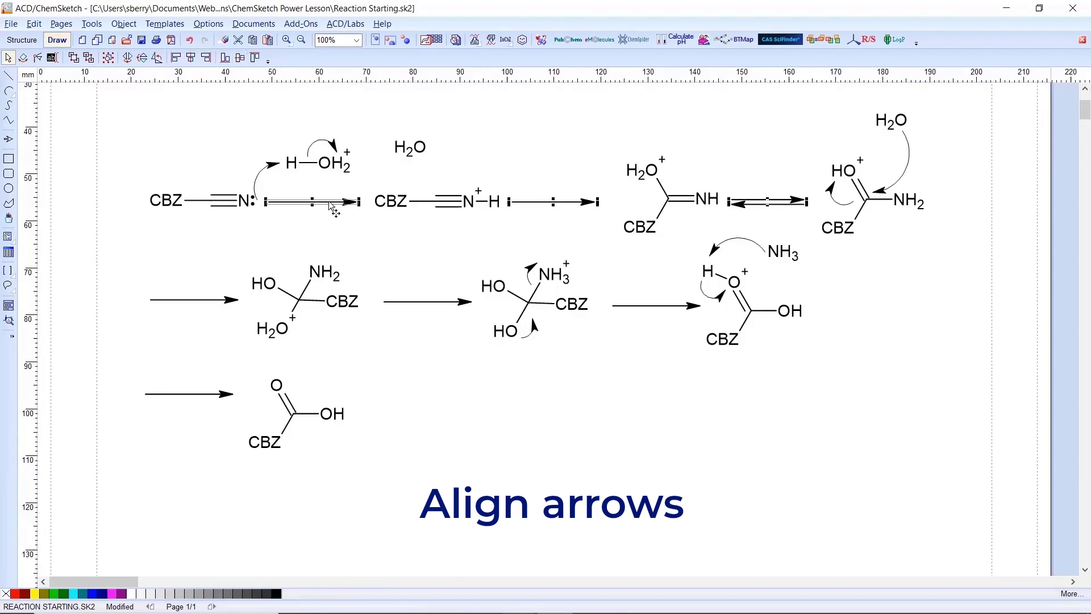
pyautogui.click(922, 262)
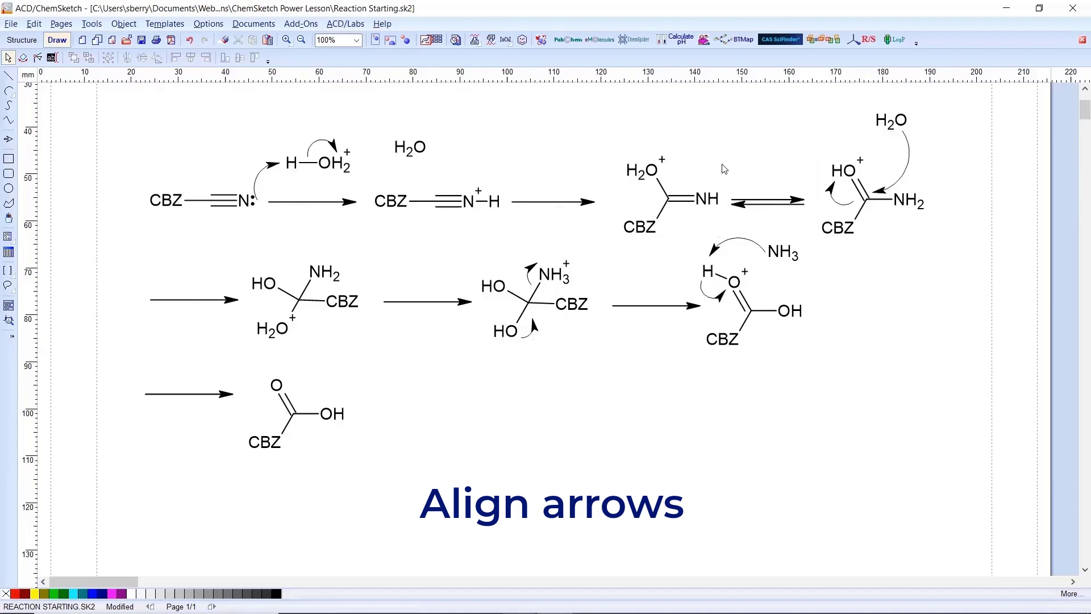
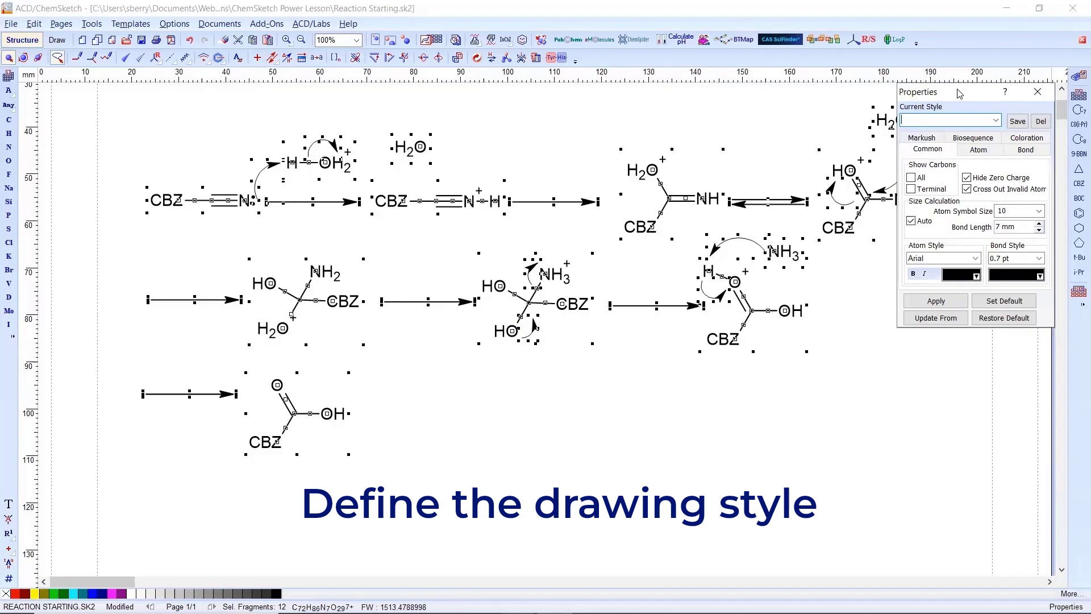
# Step: Review the bond, atom, coloration and common style settings of the selected reaction scheme, moving the properties window over the drawing
pyautogui.moveTo(959, 94); pyautogui.dragTo(610, 127)
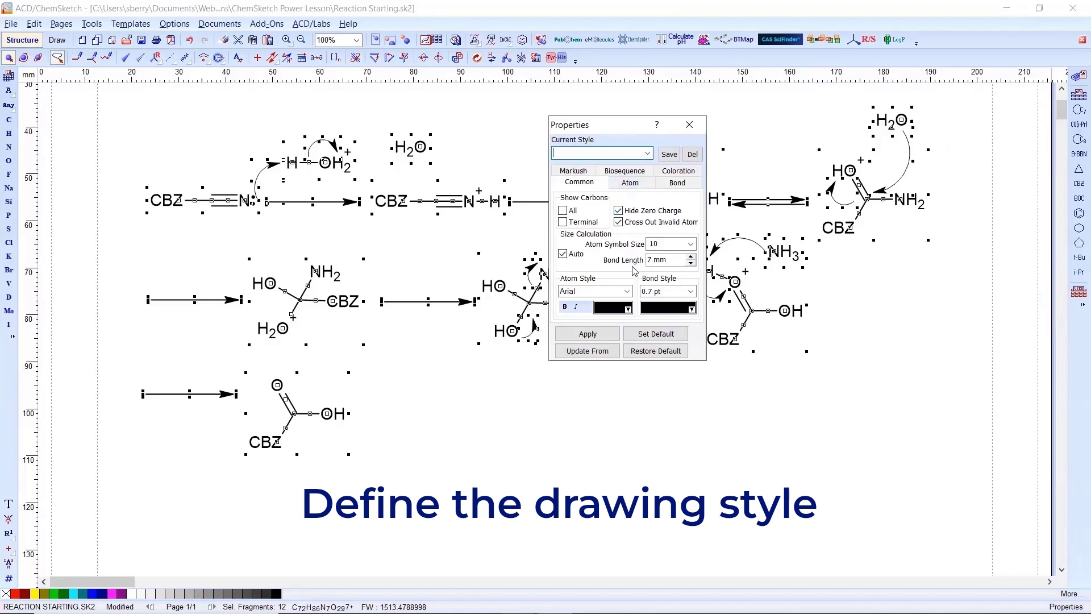
pyautogui.click(678, 183)
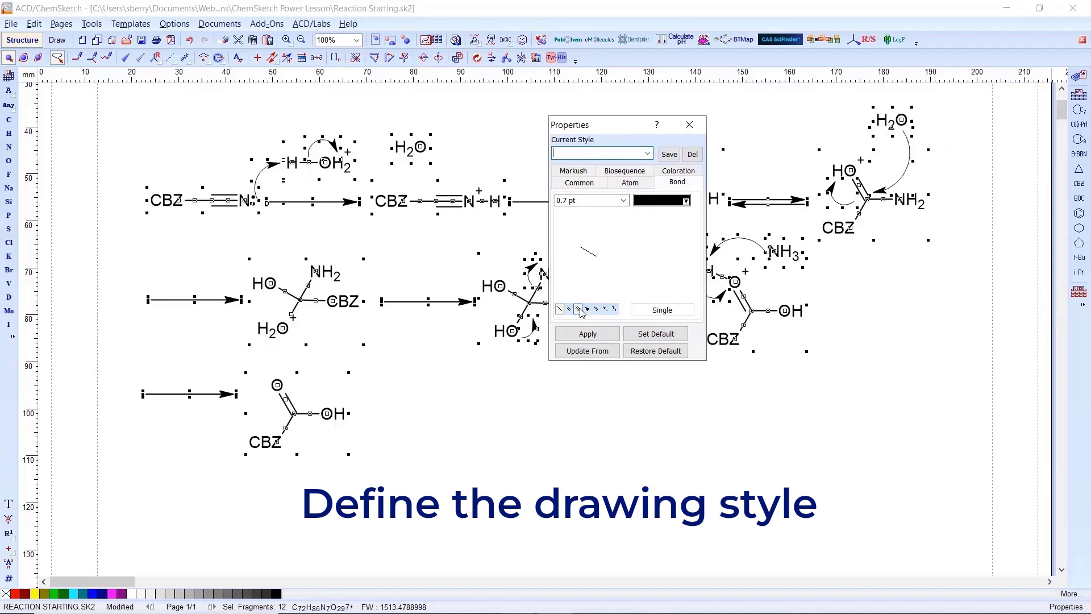
pyautogui.click(632, 184)
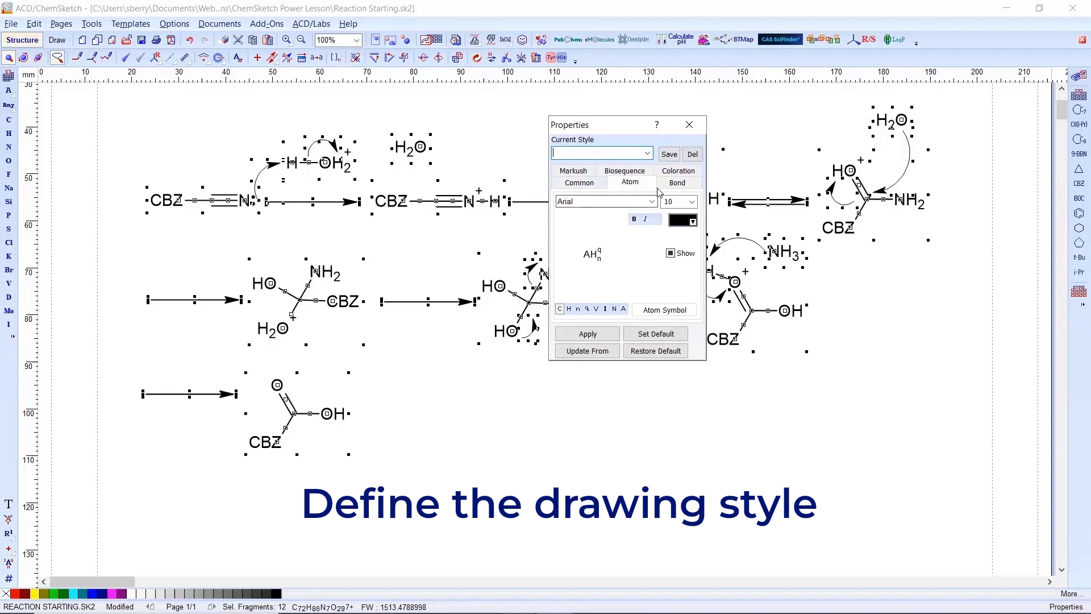
pyautogui.click(681, 172)
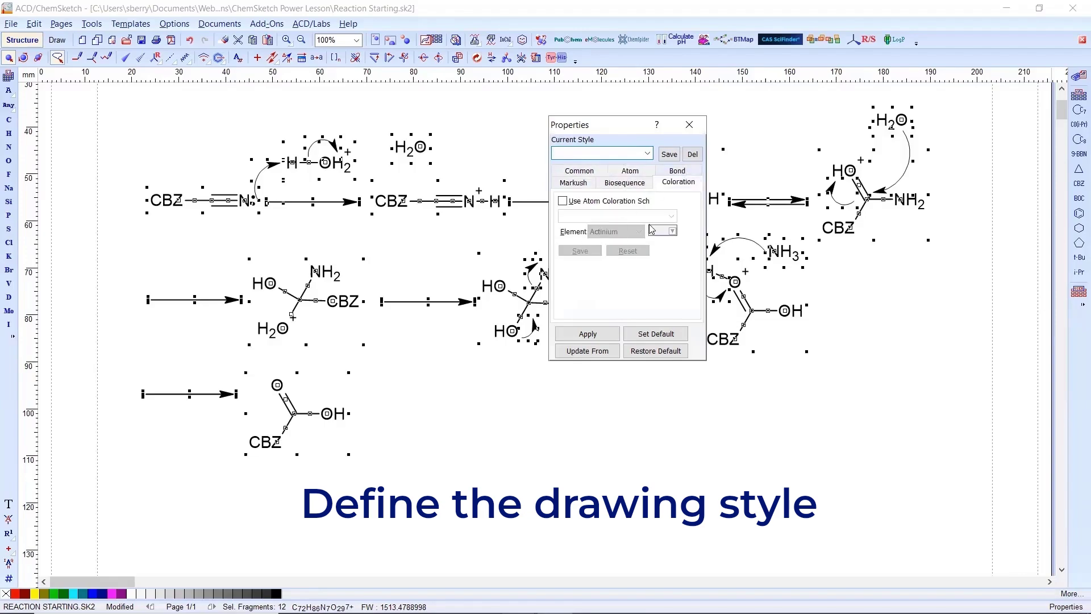
pyautogui.click(592, 171)
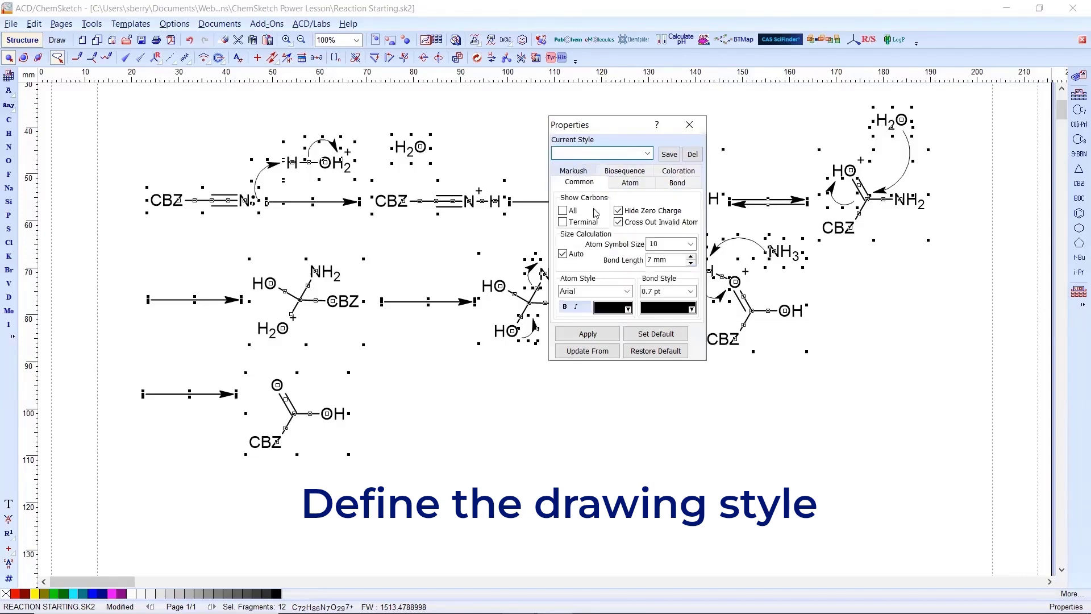
# Step: Apply the predefined ACS Style to all selected structures in the reaction scheme
pyautogui.click(648, 153)
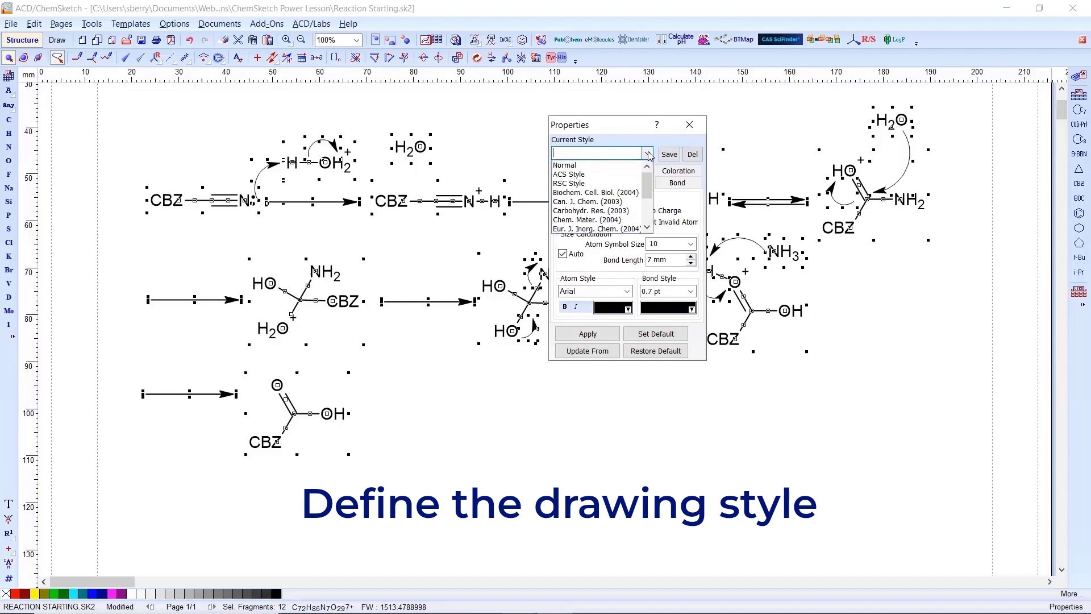
pyautogui.click(581, 176)
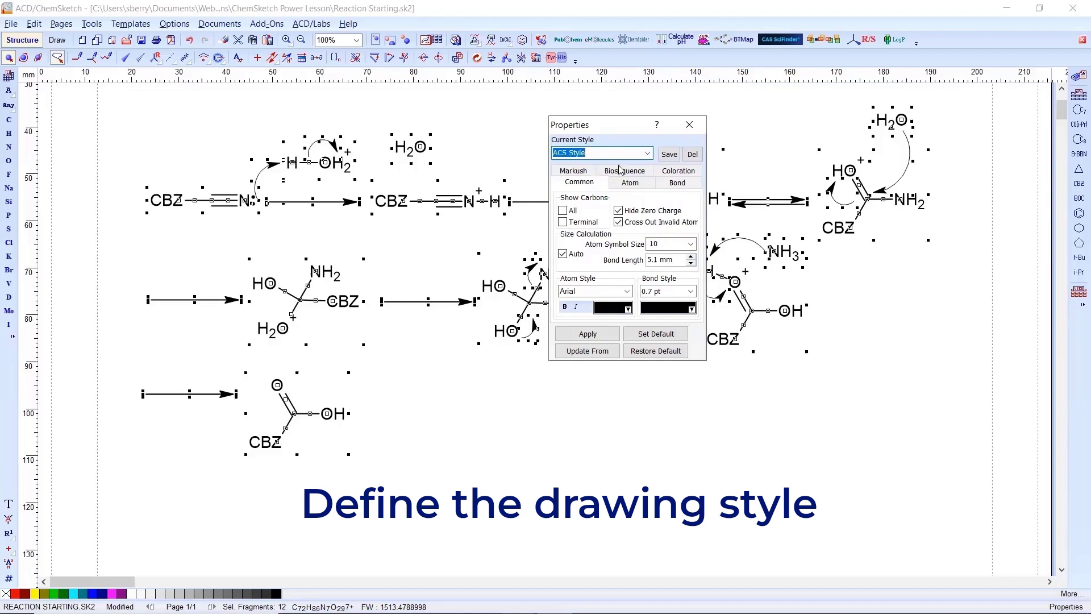
pyautogui.click(588, 334)
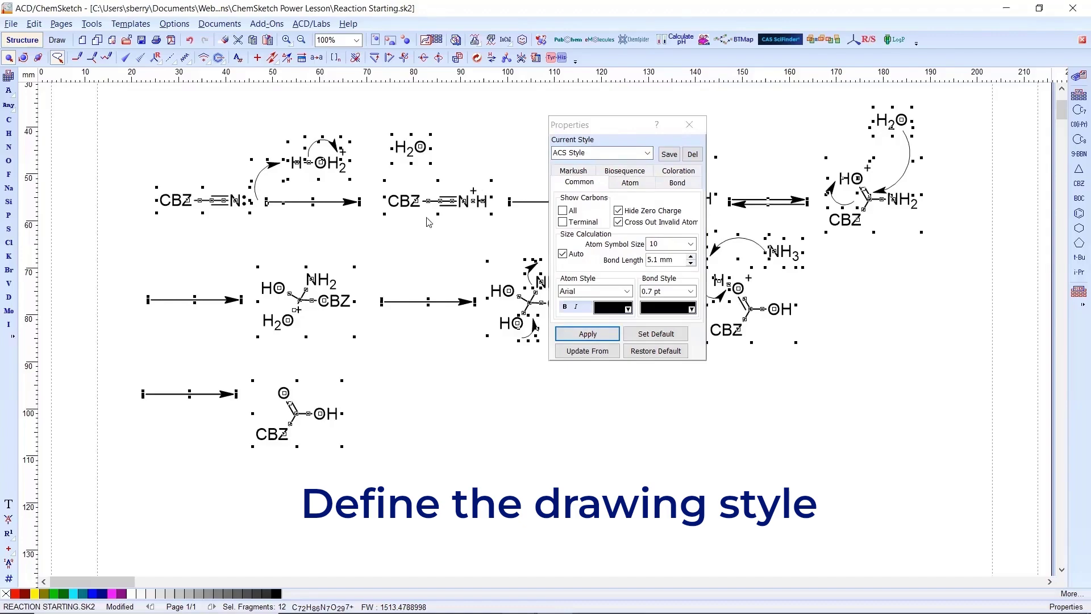
# Step: Apply the predefined RSC Style to all selected structures in the reaction scheme and set it as the default
pyautogui.click(636, 155)
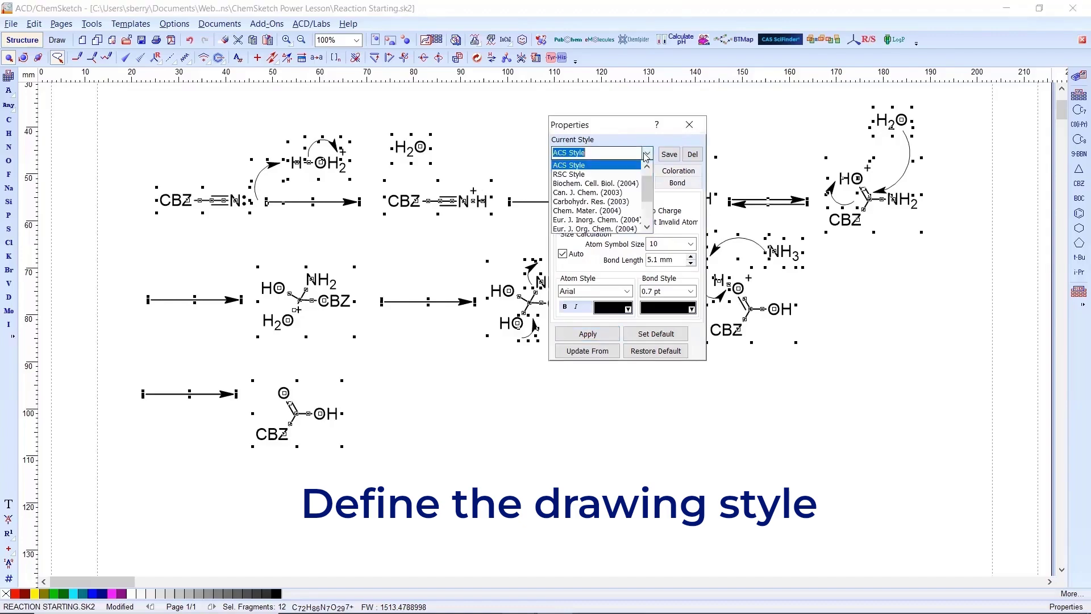
pyautogui.click(589, 173)
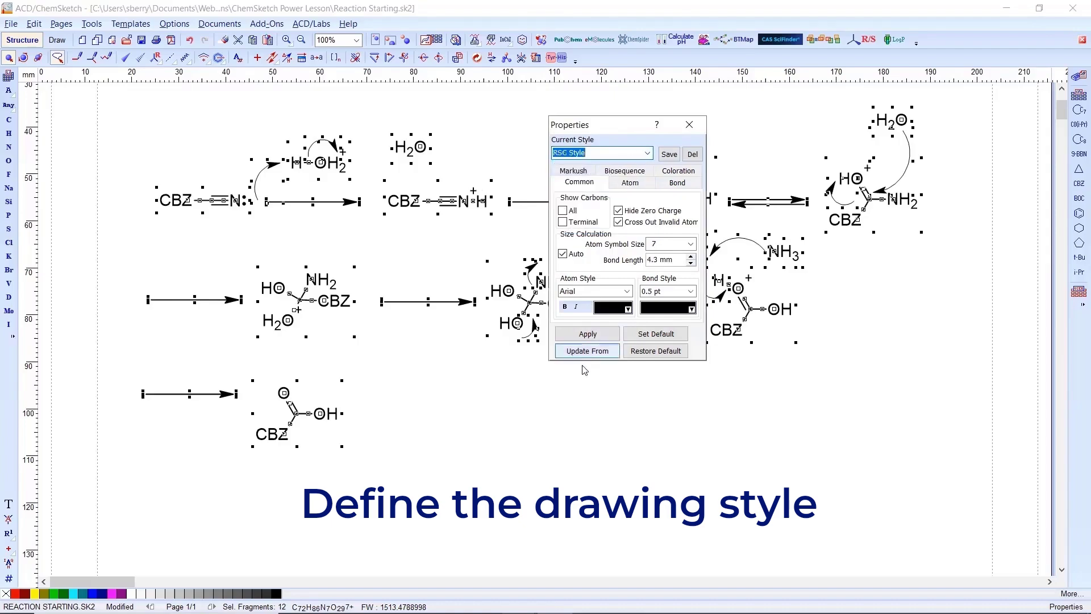
pyautogui.click(587, 334)
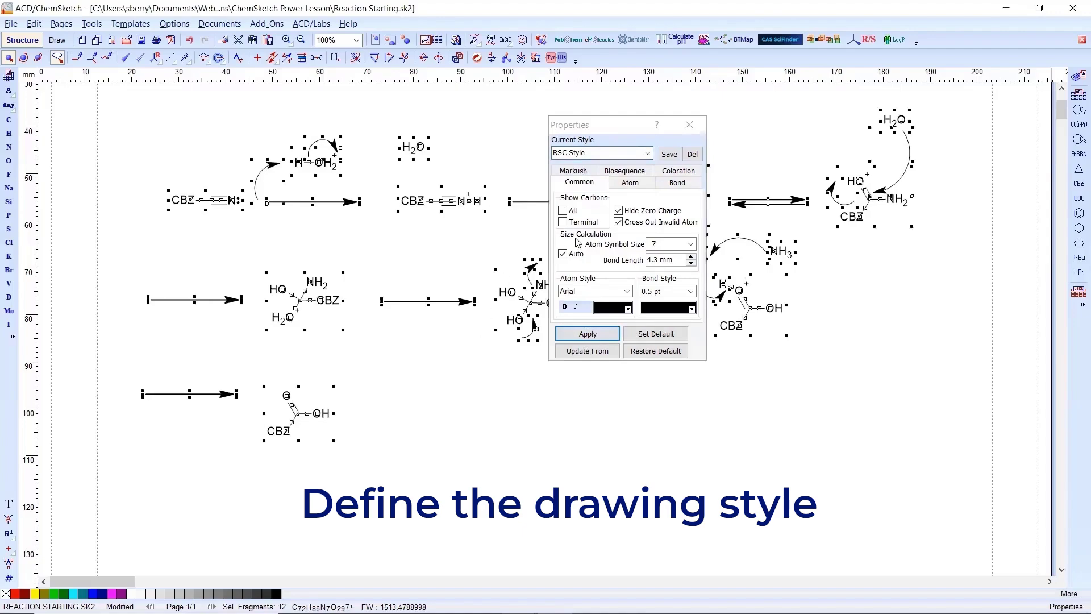
pyautogui.click(656, 336)
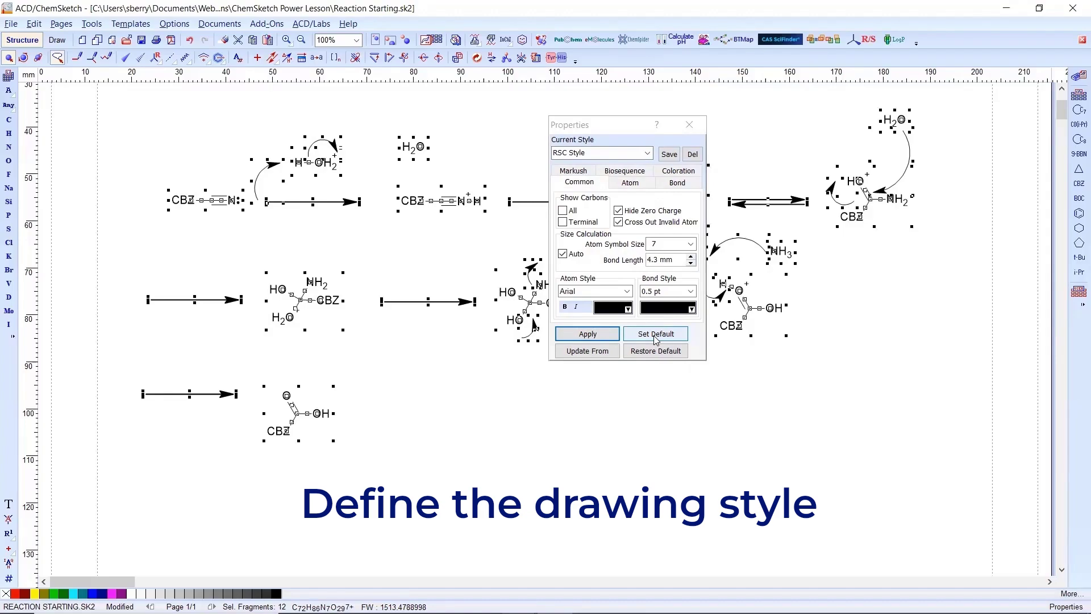
# Step: Examine the RSC Style's atom label settings, ending on those of the Valence label
pyautogui.click(632, 184)
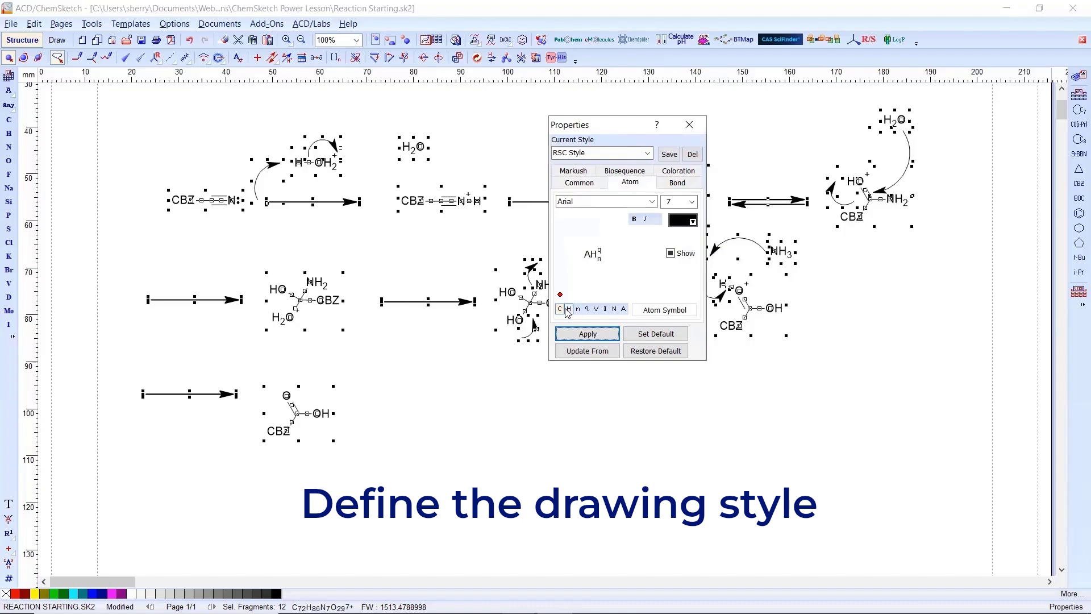
pyautogui.click(605, 308)
pyautogui.click(596, 308)
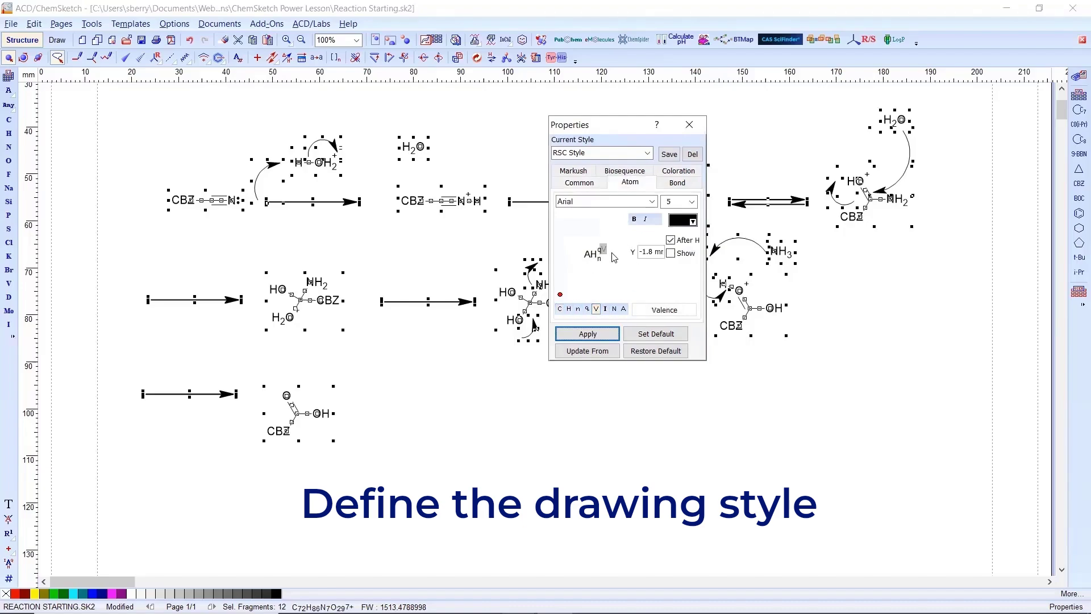